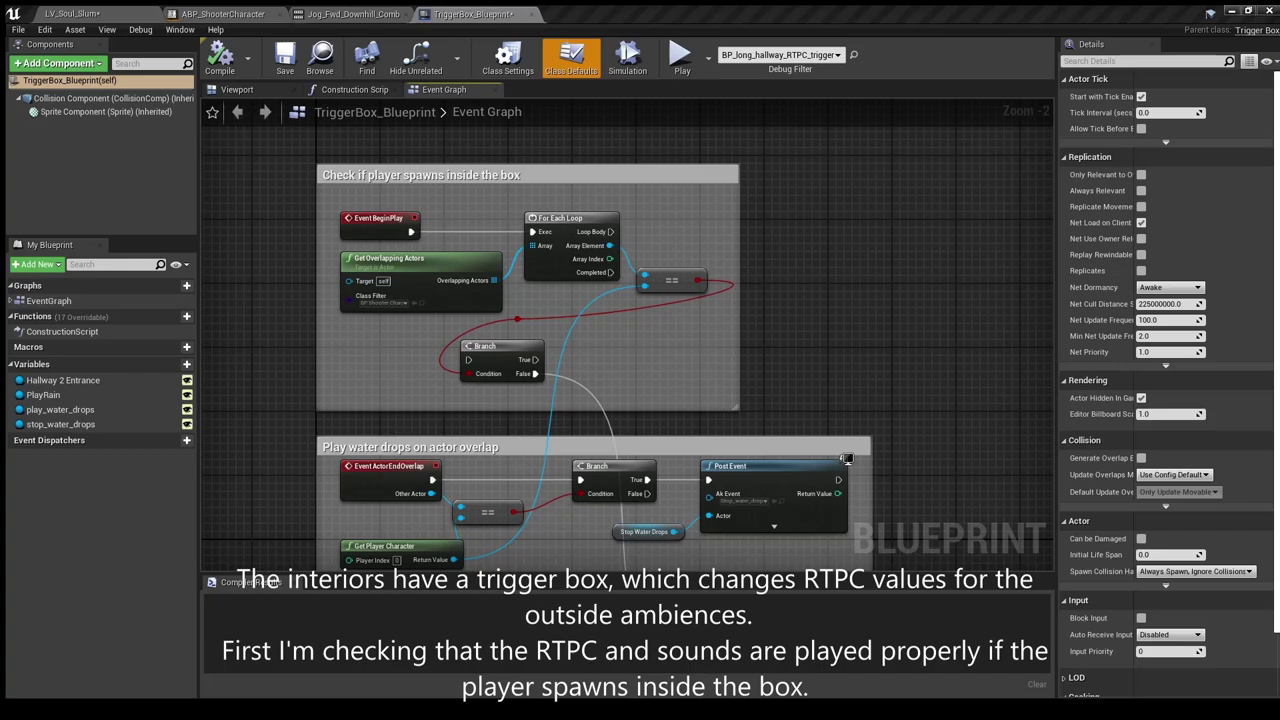
# Step: Pan the Event Graph past the water-drops overlap nodes up to the Event Tick trace nodes
pyautogui.moveTo(952, 521); pyautogui.dragTo(944, 257, button='right')
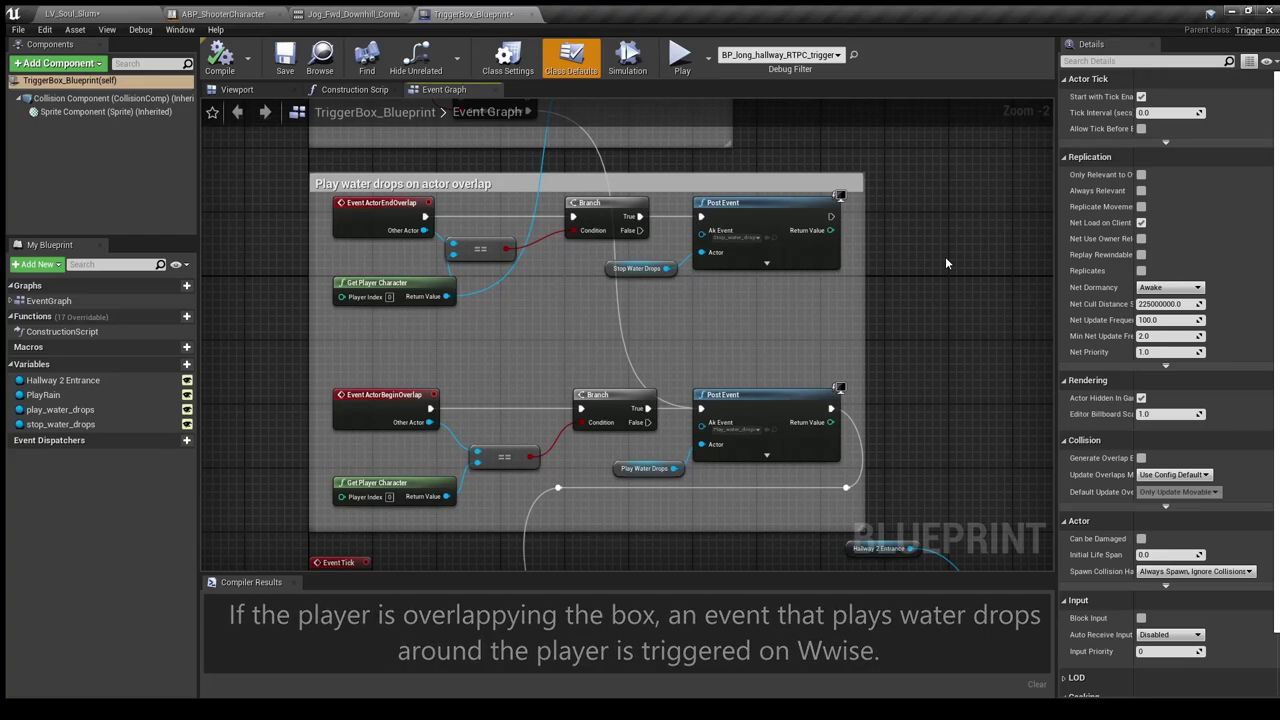
pyautogui.moveTo(947, 473); pyautogui.dragTo(945, 78, button='right')
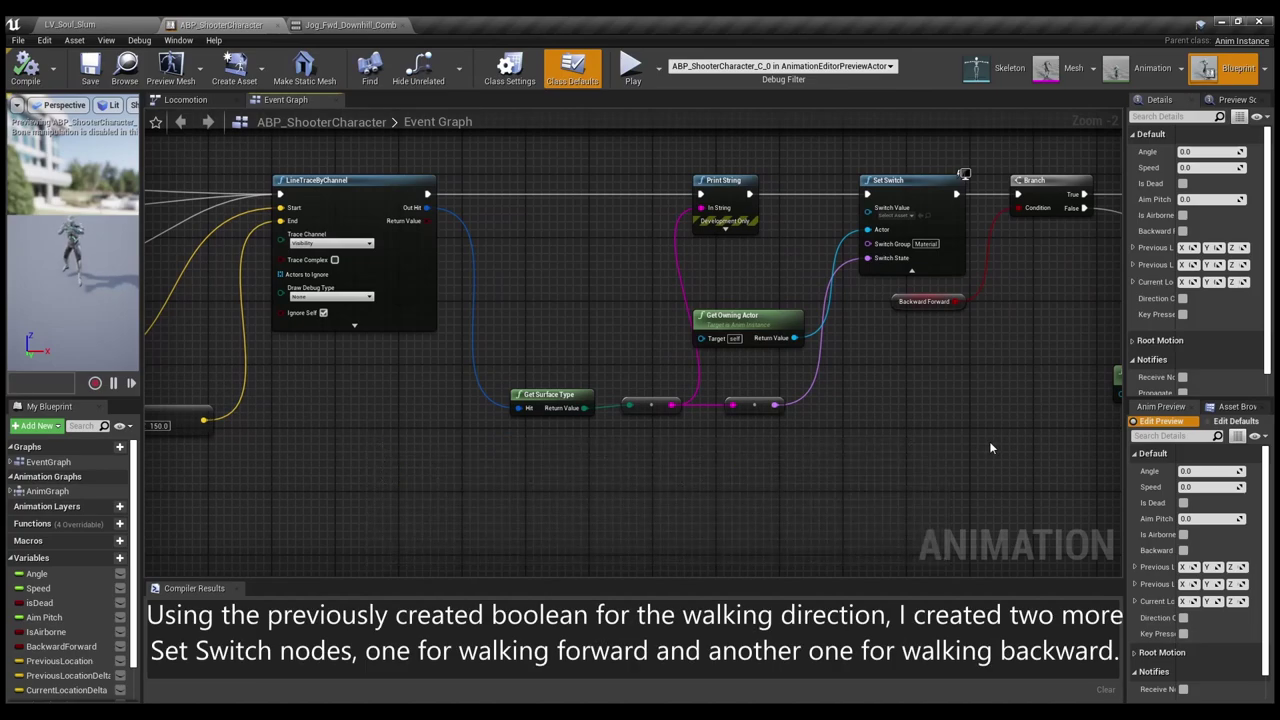
# Step: Pan the Event Graph sideways to reveal the Print String and Set Switch nodes
pyautogui.moveTo(990, 447); pyautogui.dragTo(480, 449, button='right')
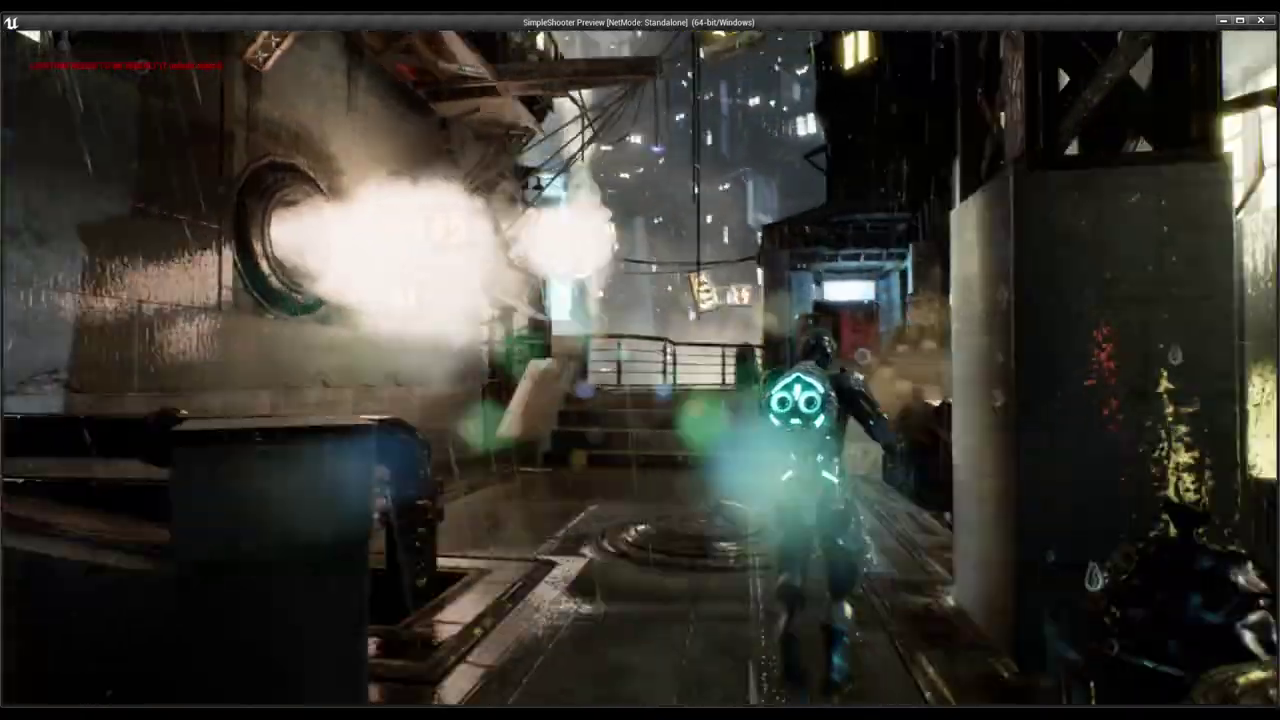
# Step: Run the character forward down the steamy alley with W to hear the footsteps
pyautogui.press('w')
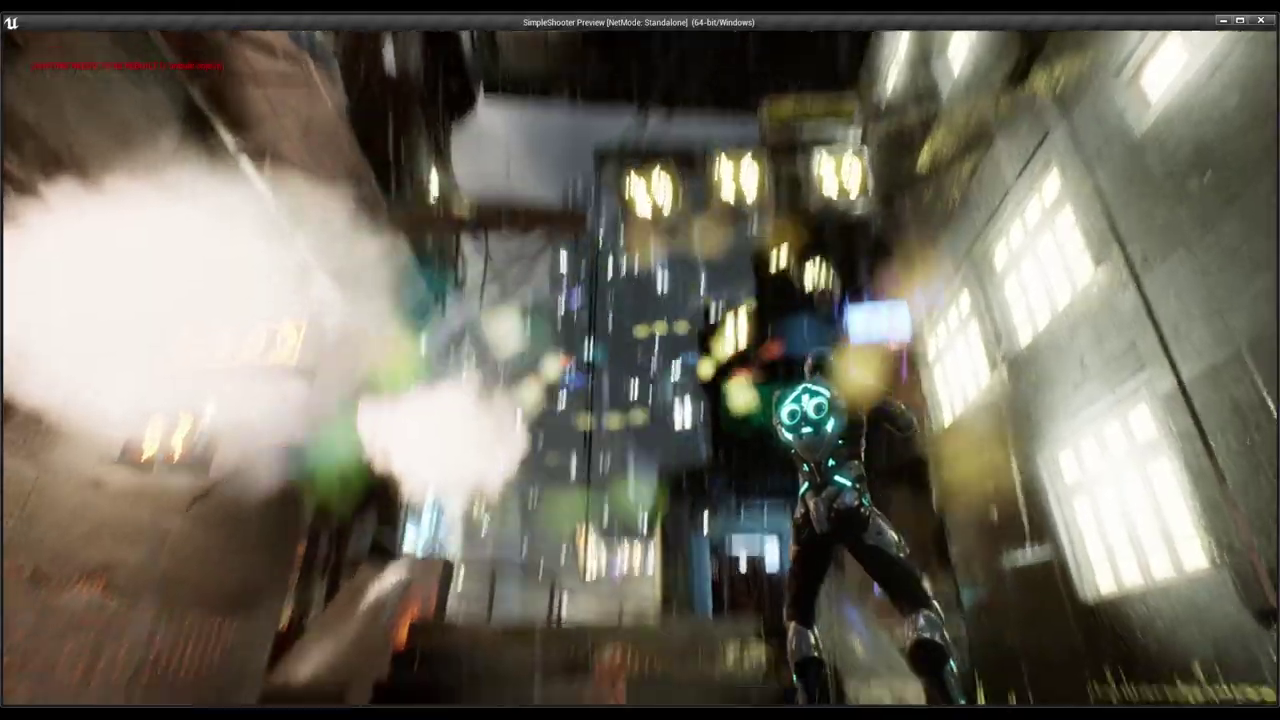